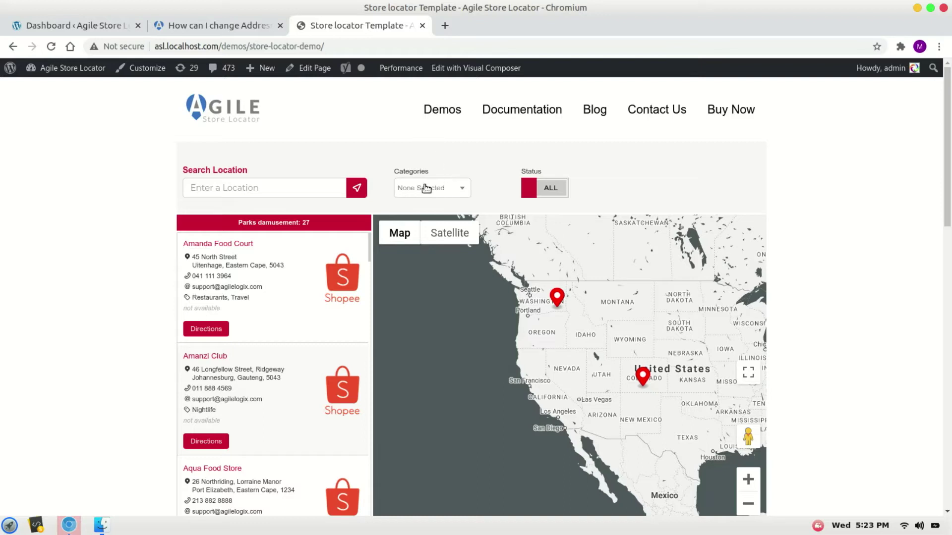
- Append filter_ddl="brand" to the ASL_STORELOCATOR shortcode and update the page
click(313, 67)
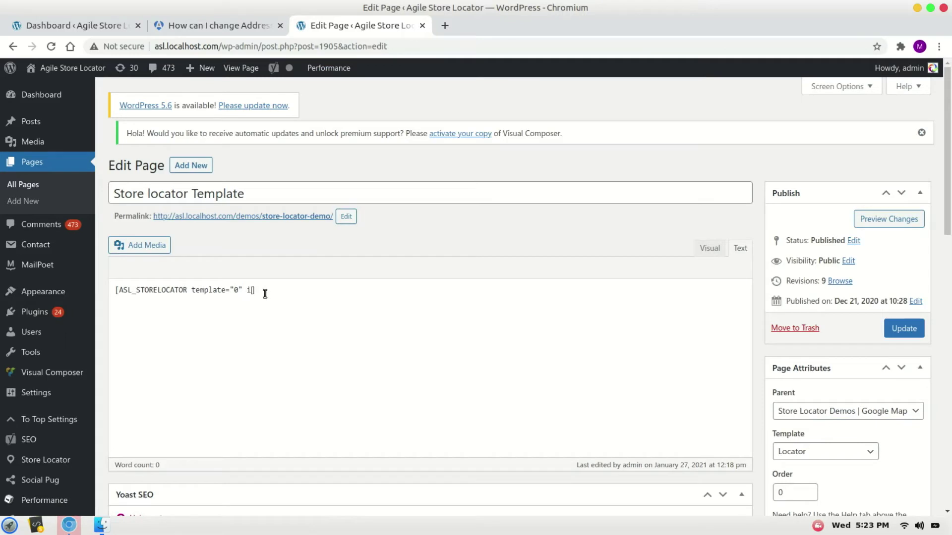
text(lter_d)
text("Br)
text(brand)
click(898, 325)
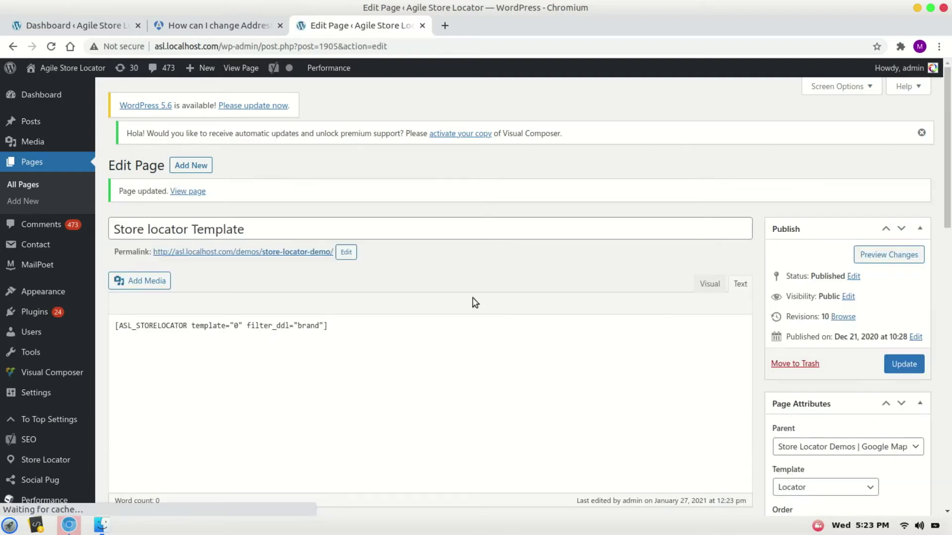
- On the live locator, check that the Brand dropdown lists Abbott and GSK
click(296, 253)
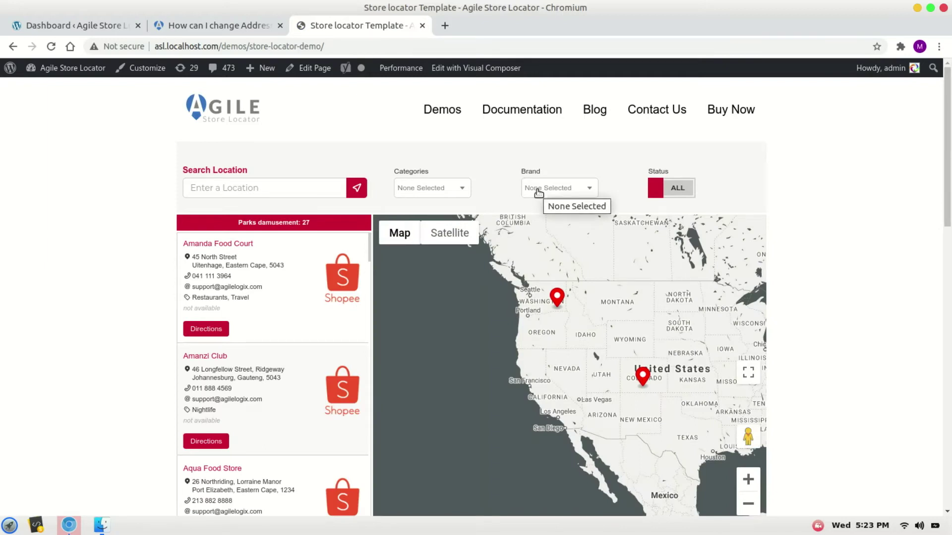
click(539, 193)
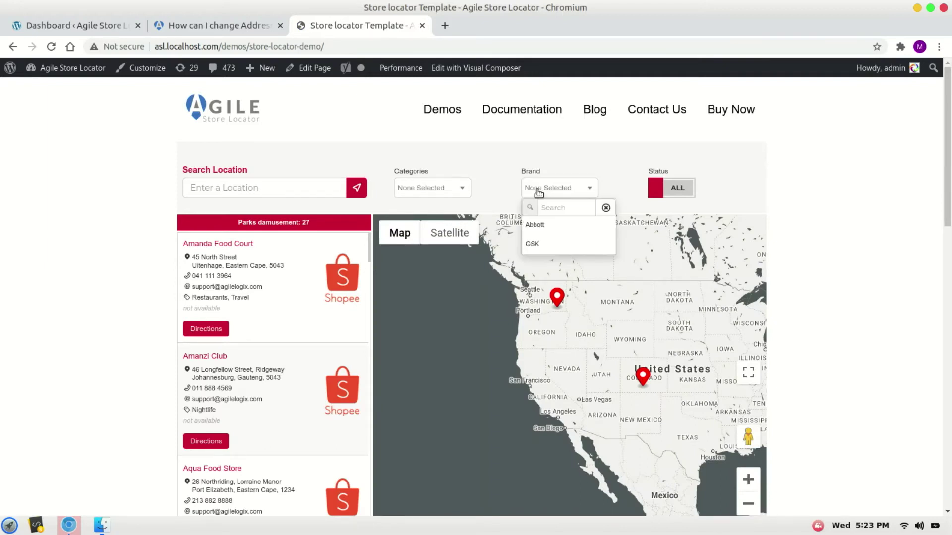
click(490, 152)
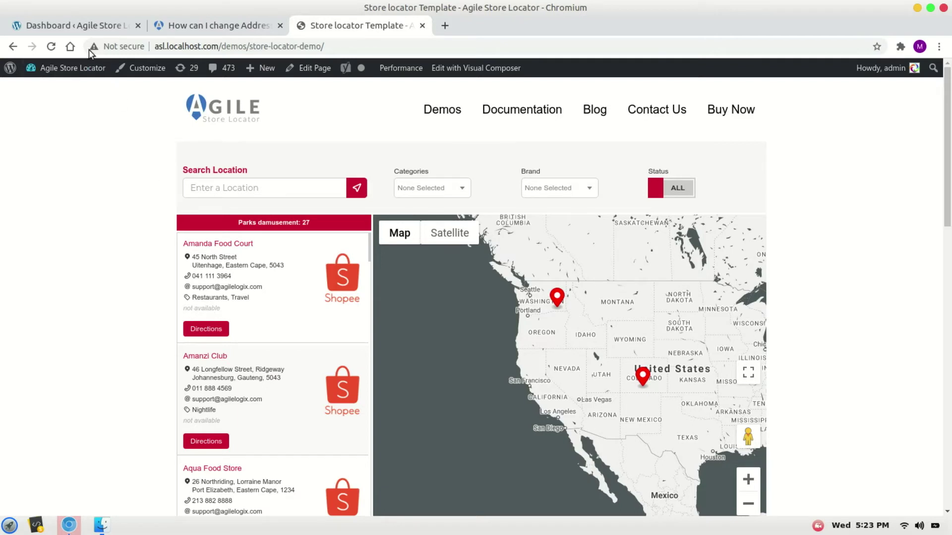
- Load the Agile Store Locator plugin in the Plugin File Editor
click(73, 28)
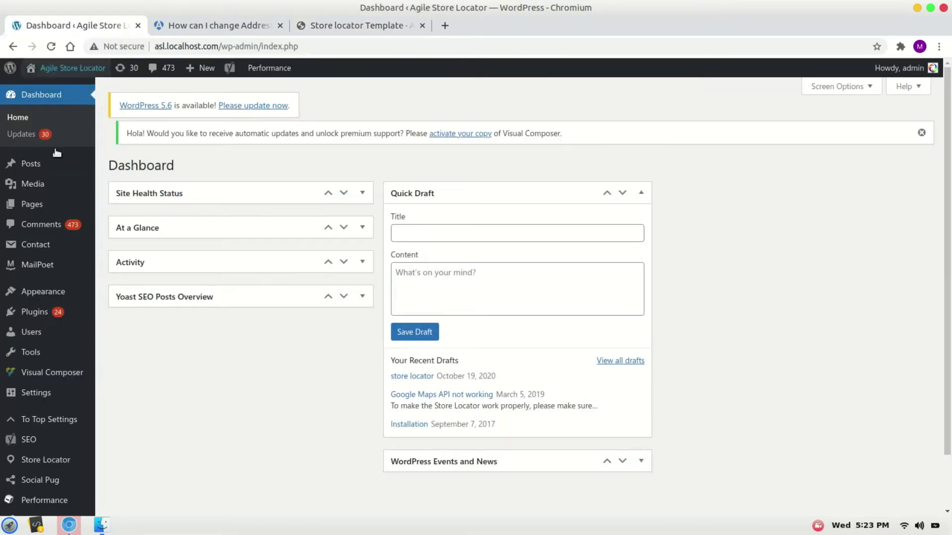
mouse_move(34, 312)
click(67, 312)
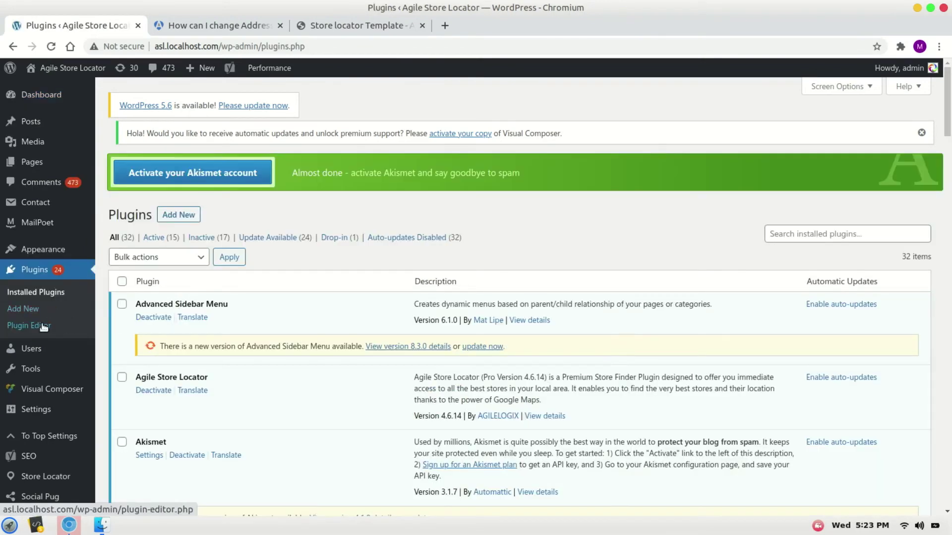
click(41, 326)
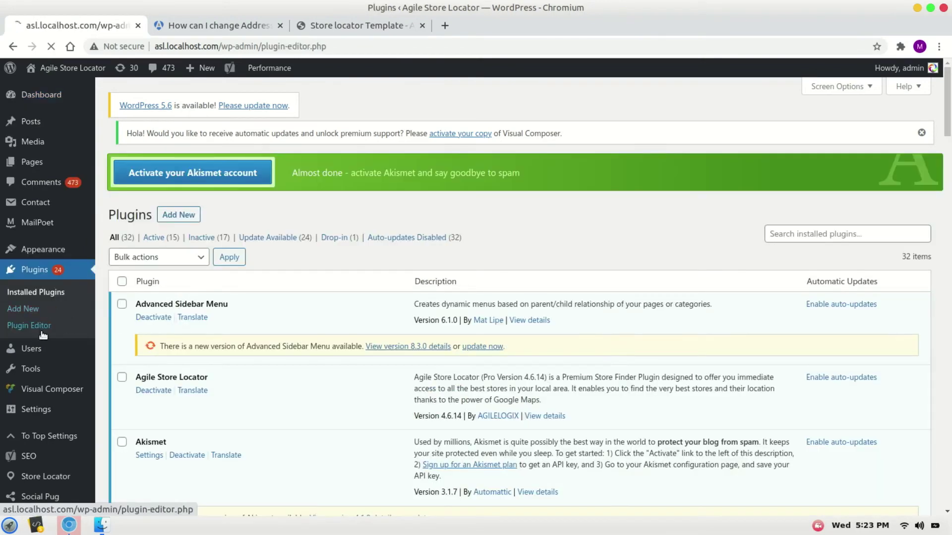
click(766, 199)
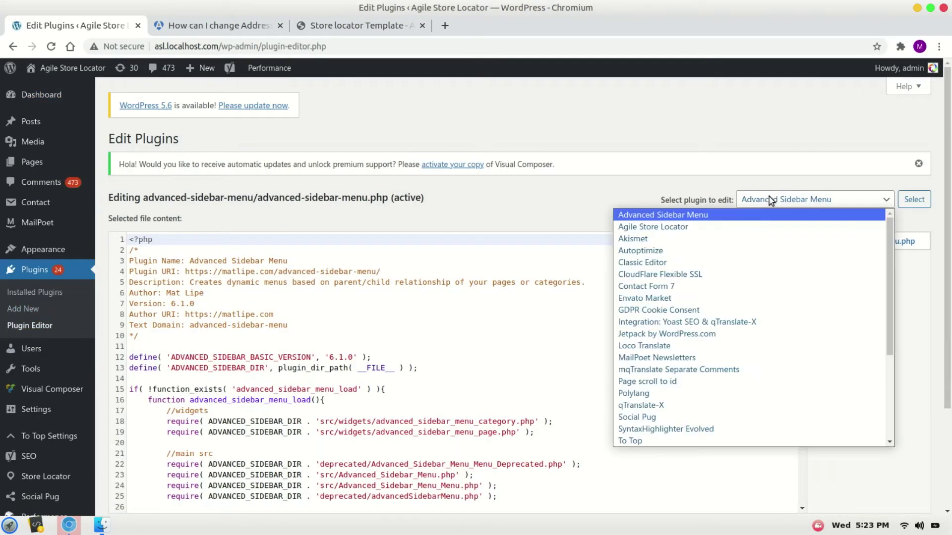
click(699, 228)
click(915, 201)
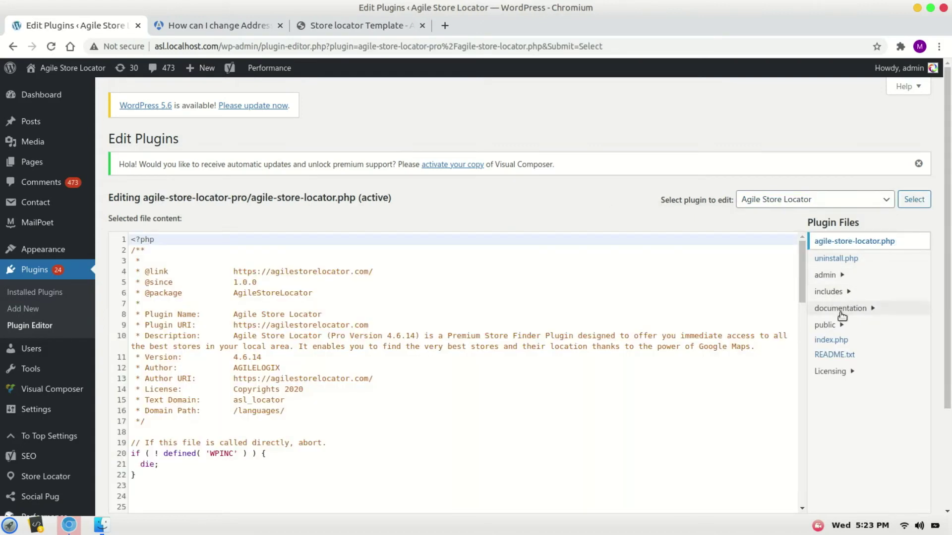
- Expand the public and partials folders in the Plugin Files list
click(839, 325)
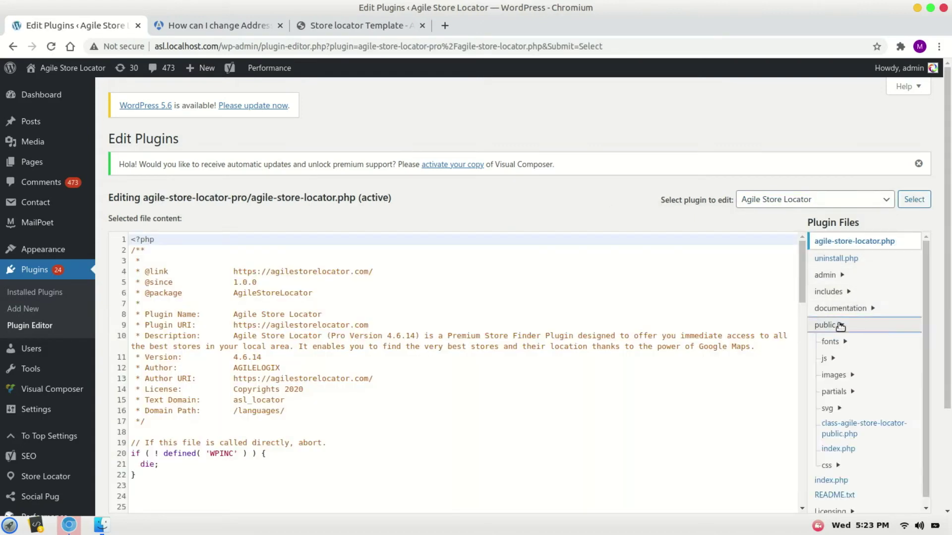
click(850, 392)
scroll(857, 429, down, 3)
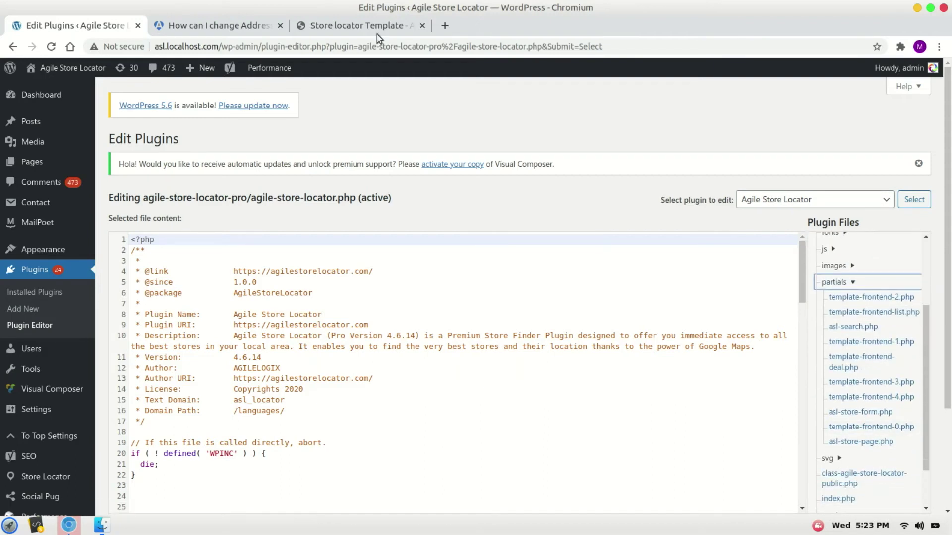
click(350, 29)
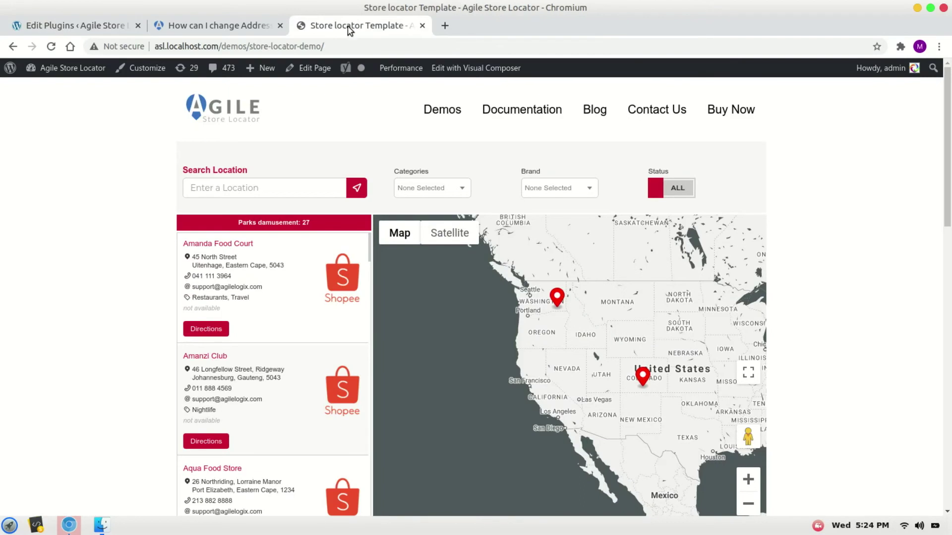
click(85, 30)
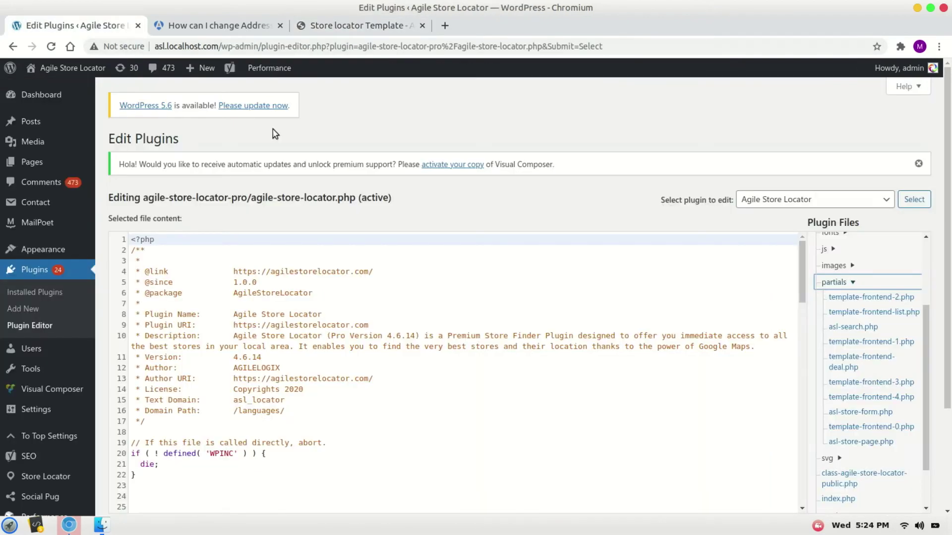
- Open template-frontend-0.php from the partials folder
click(848, 429)
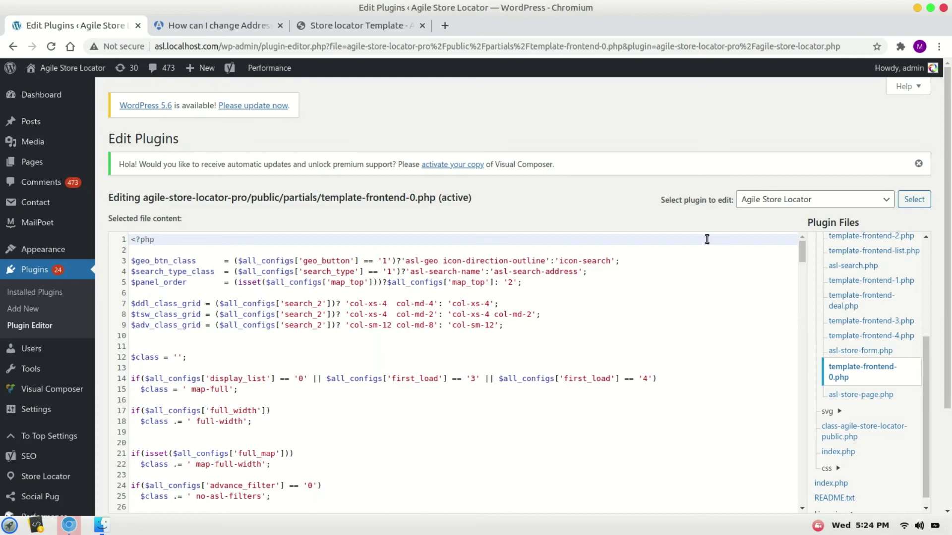
scroll(647, 206, down, 3)
scroll(523, 299, down, 3)
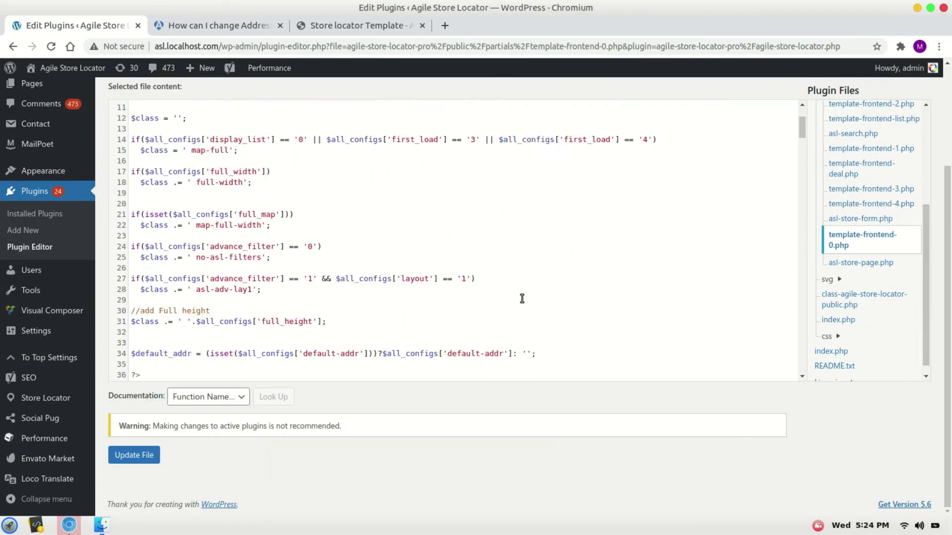
scroll(522, 298, down, 10)
scroll(522, 298, down, 10)
scroll(522, 298, down, 3)
scroll(522, 298, down, 3)
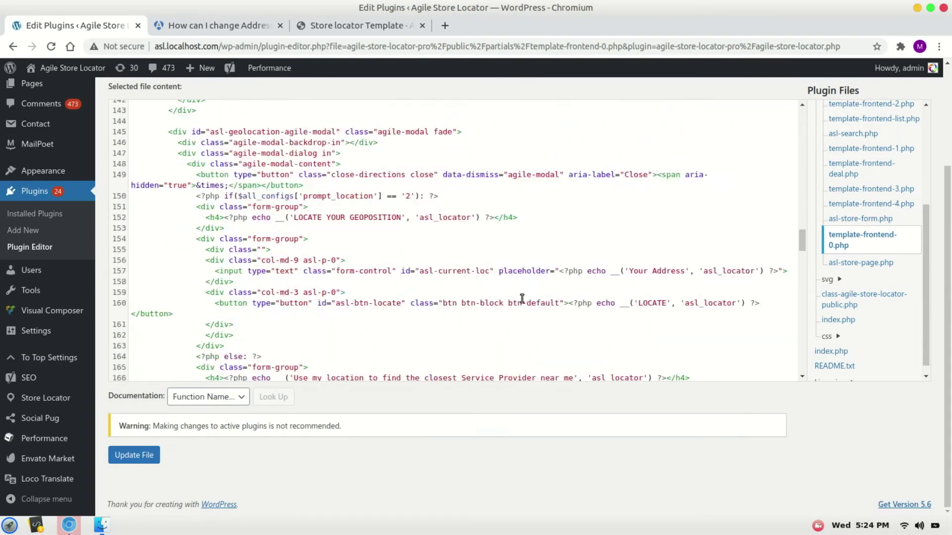
scroll(523, 298, down, 3)
scroll(522, 299, down, 3)
scroll(522, 298, down, 5)
scroll(522, 298, down, 3)
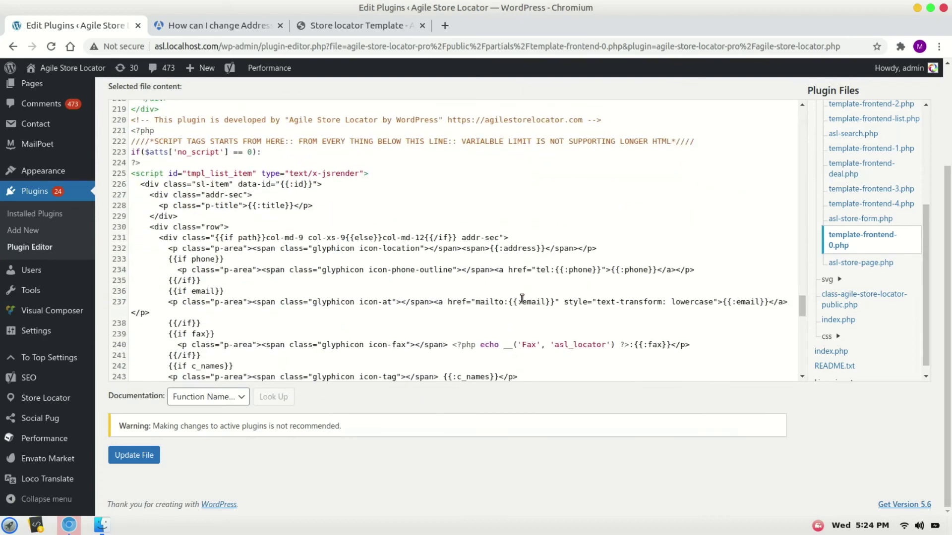
scroll(523, 298, down, 3)
scroll(522, 298, down, 1)
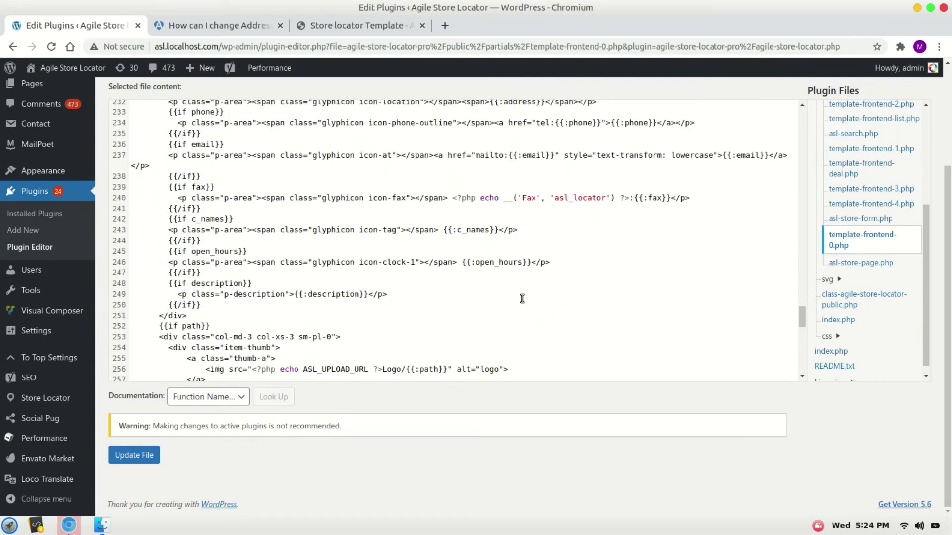
scroll(521, 299, down, 1)
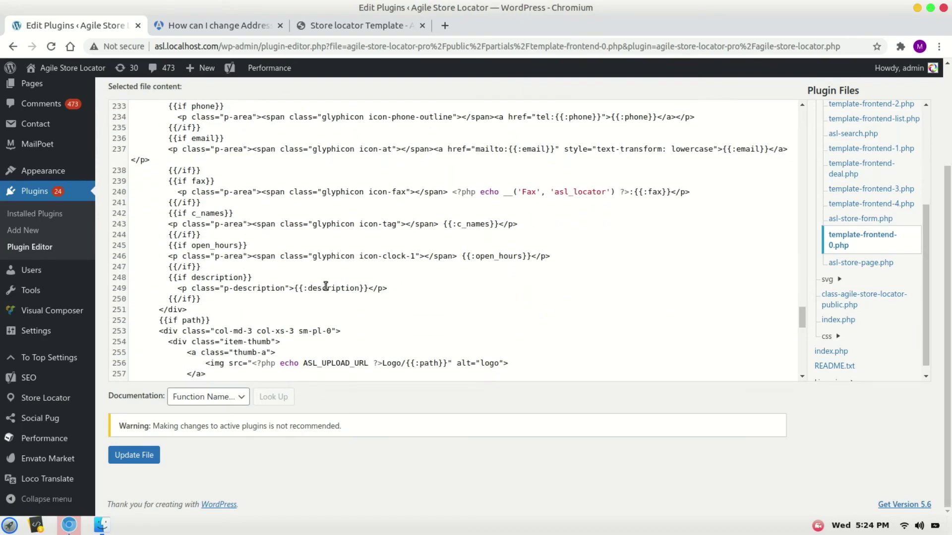
scroll(326, 287, up, 3)
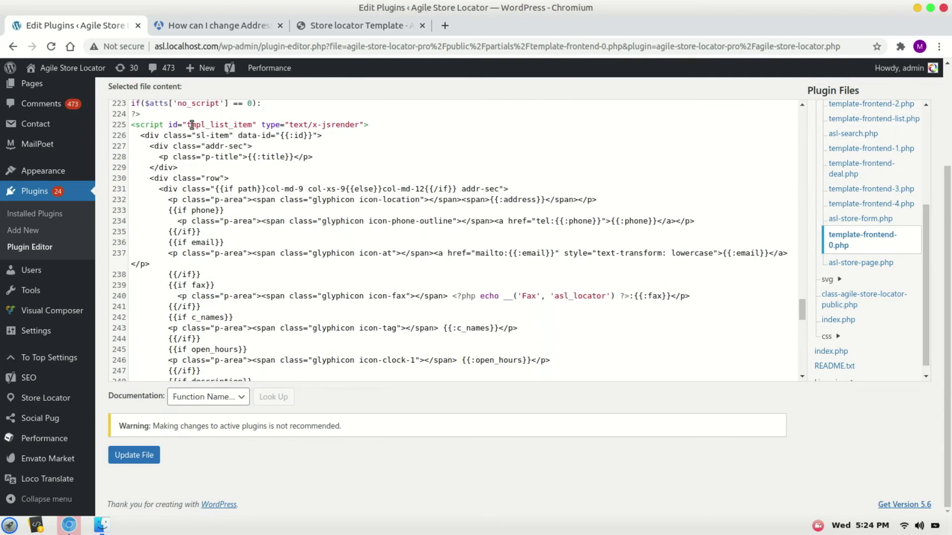
scroll(272, 267, down, 5)
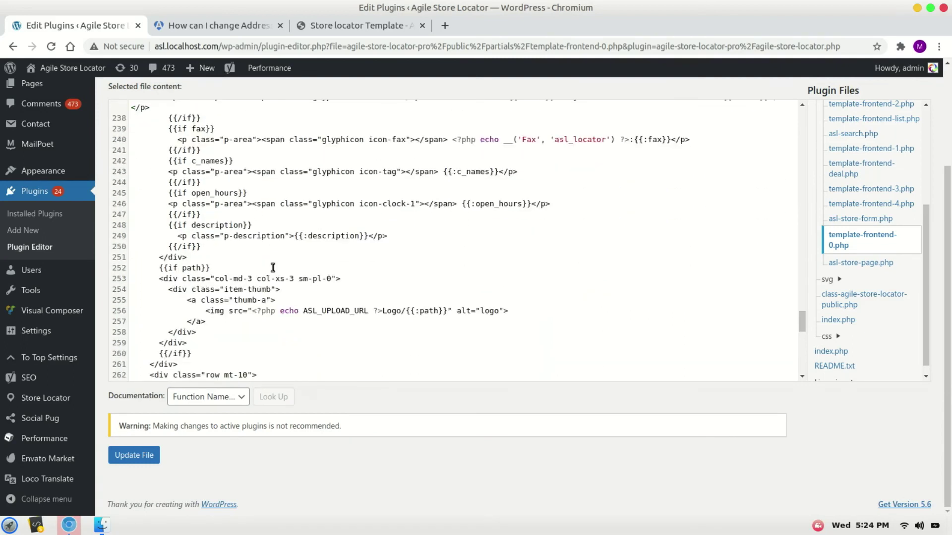
- Replace description with str_brand on template lines 248 and 249, then save the file
double_click(319, 237)
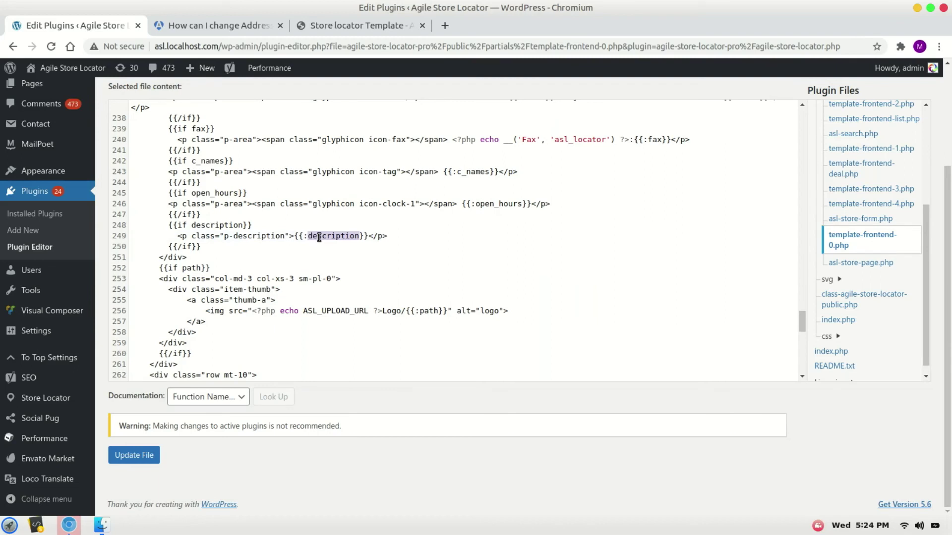
text(str_)
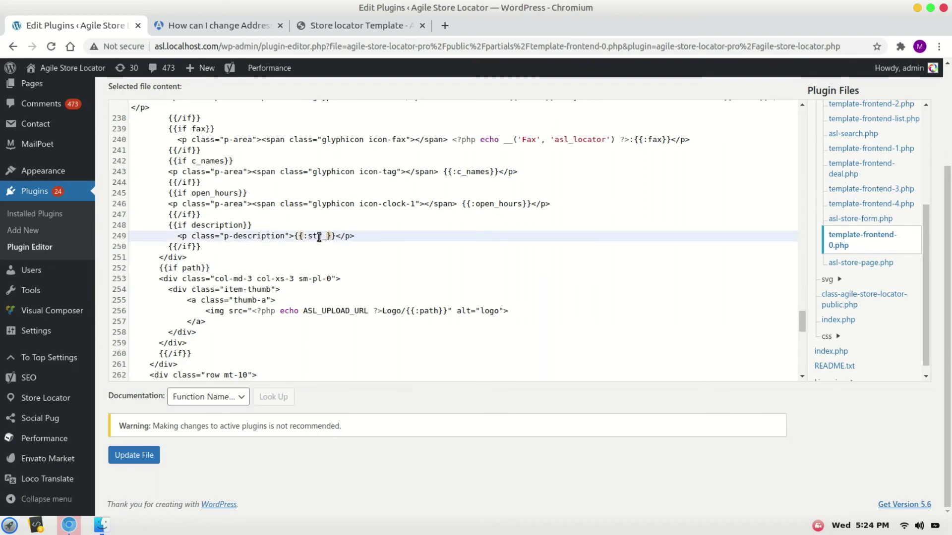
text(brrand)
key(BackSpace)
key(Left)
key(Left)
key(Left)
key(Up)
key(Left)
key(Left)
key(ctrl+shift+Left)
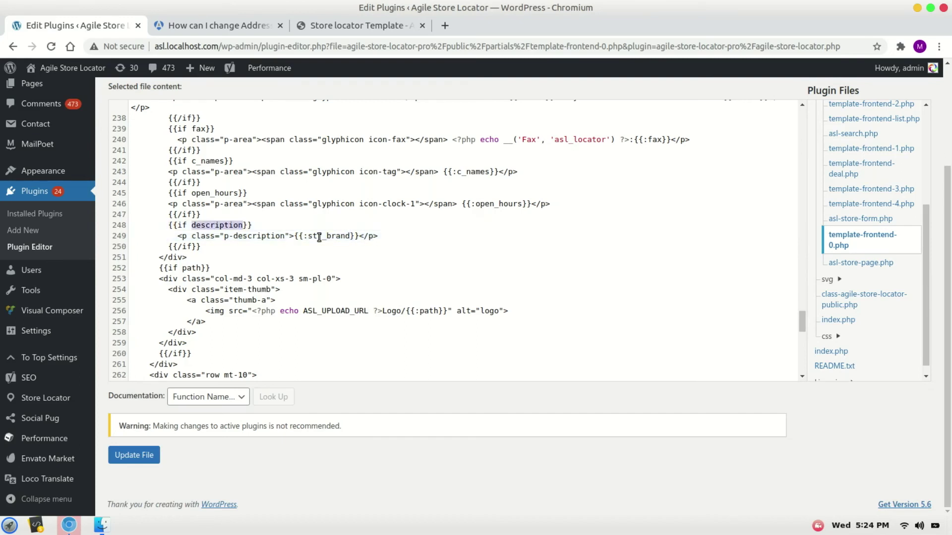
text(str_brand)
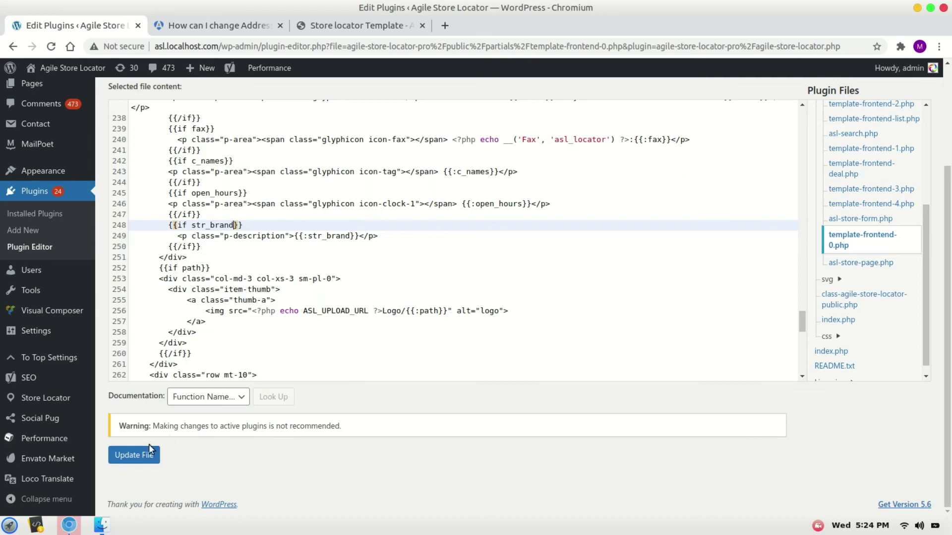
click(134, 456)
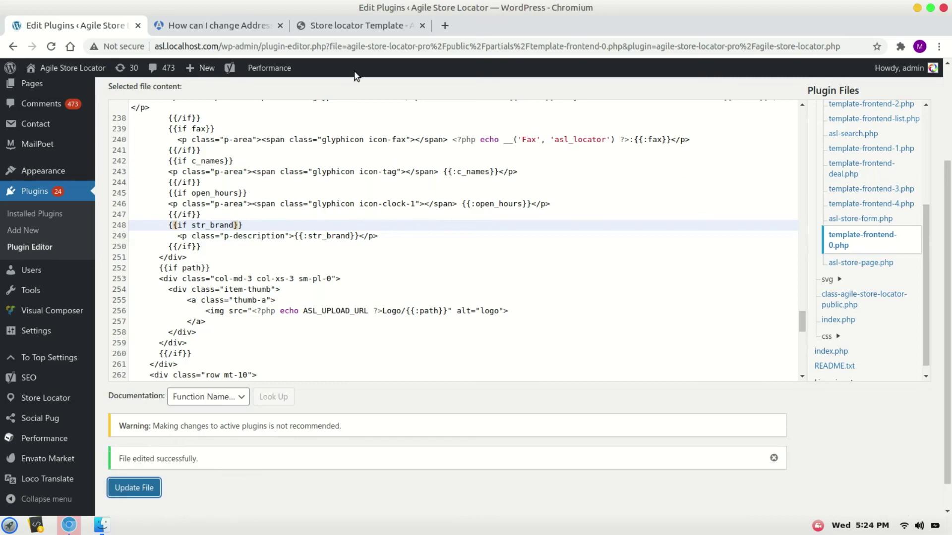
- Reload the Store locator Template page to see listings like Amanda Food Court showing brands
click(344, 28)
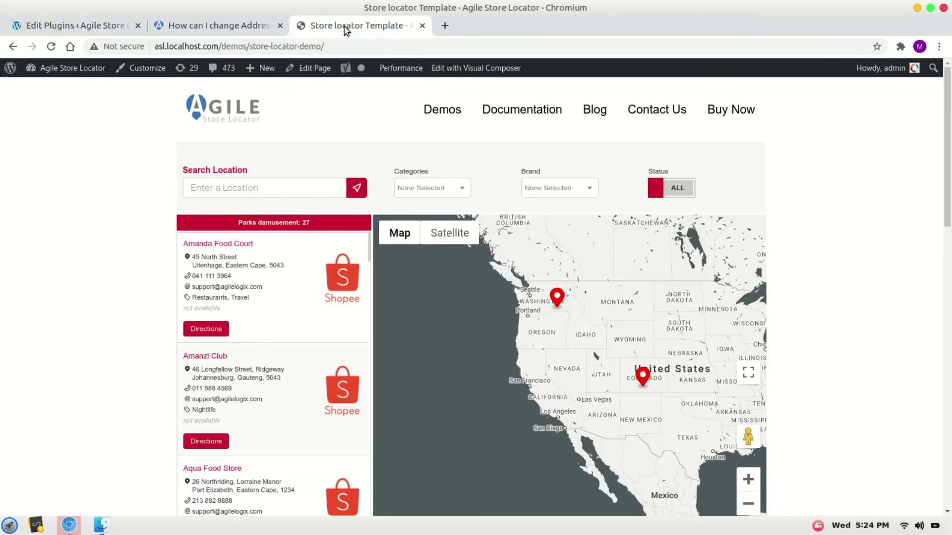